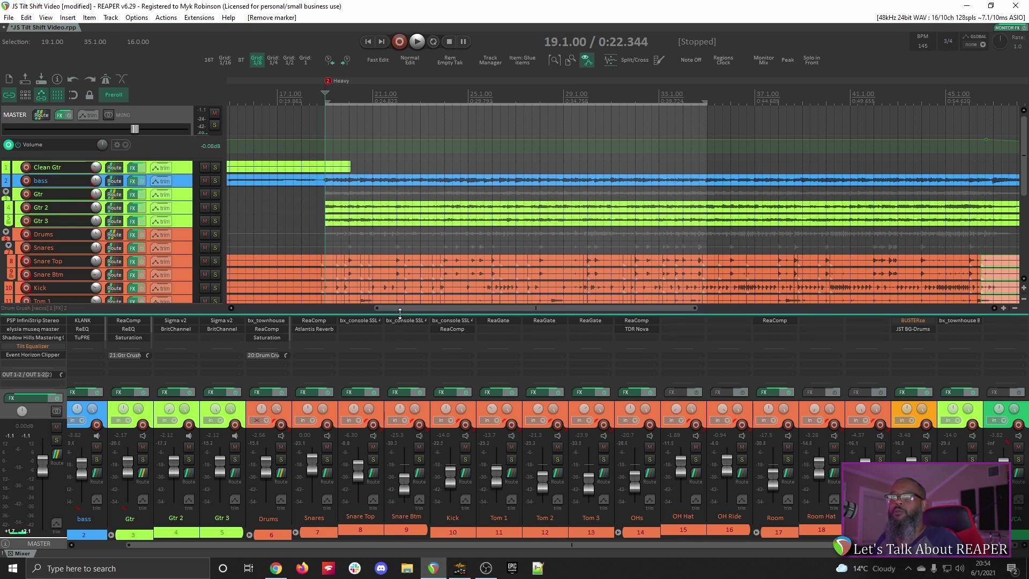
Step: Lower the arrange/mixer divider so Tom 1–3 and the OHs tracks fit above a shorter mixer
left_click_drag(400, 313, 392, 355)
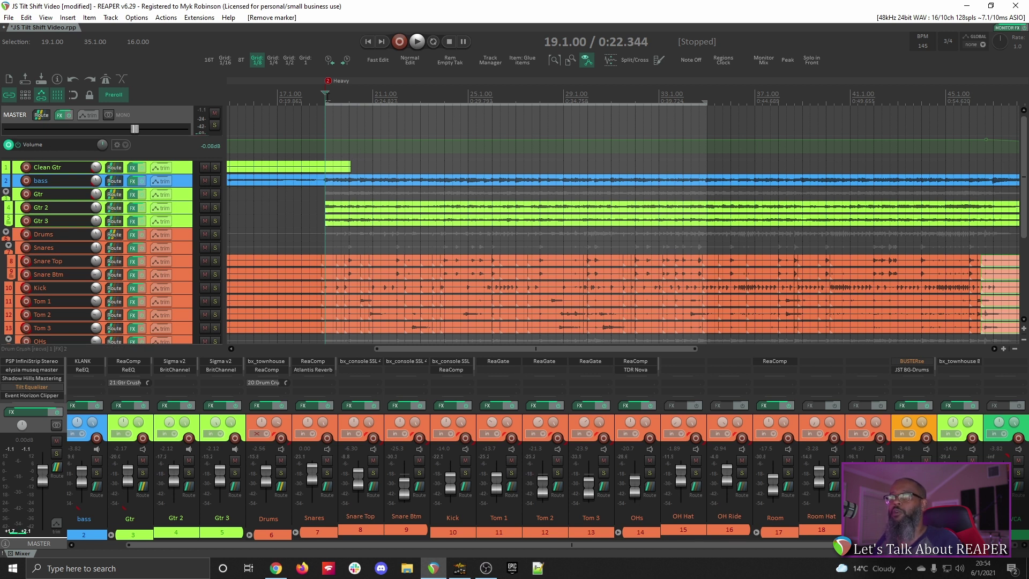
Step: Play the mix from around bar 15, then delete the Tilt Equalizer from the master FX chain
left_click(253, 97)
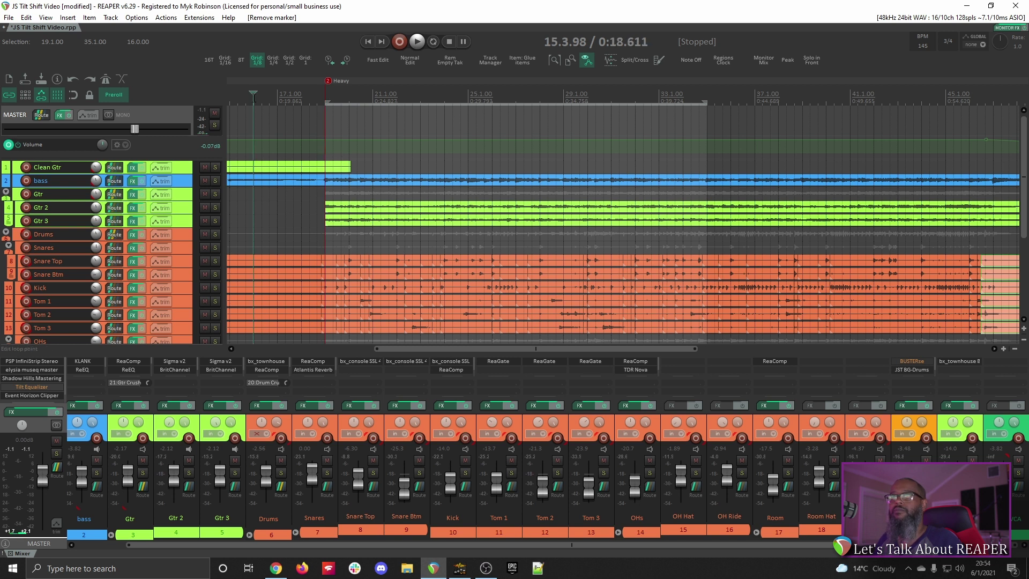
key("space")
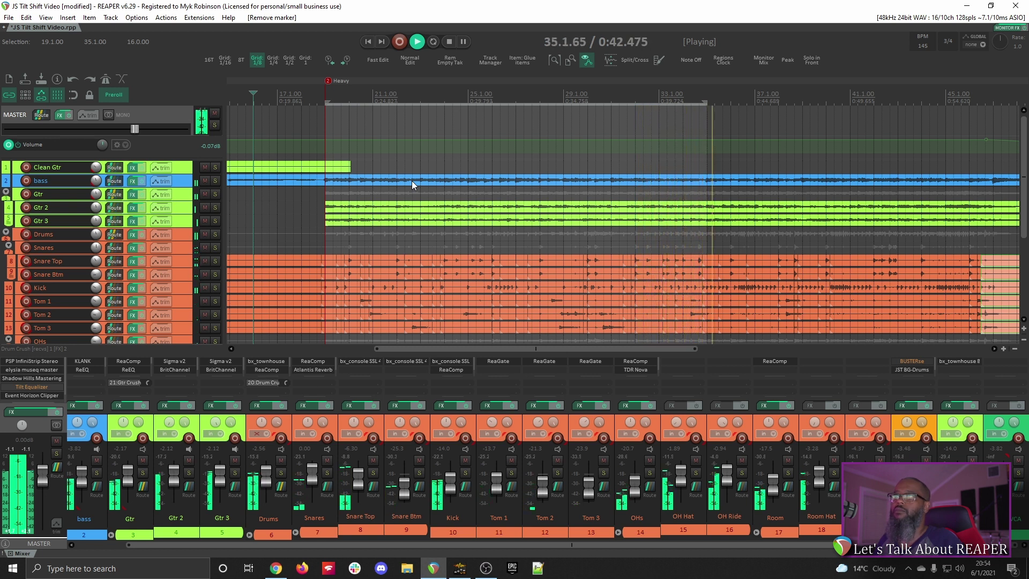
key("space")
key("Delete")
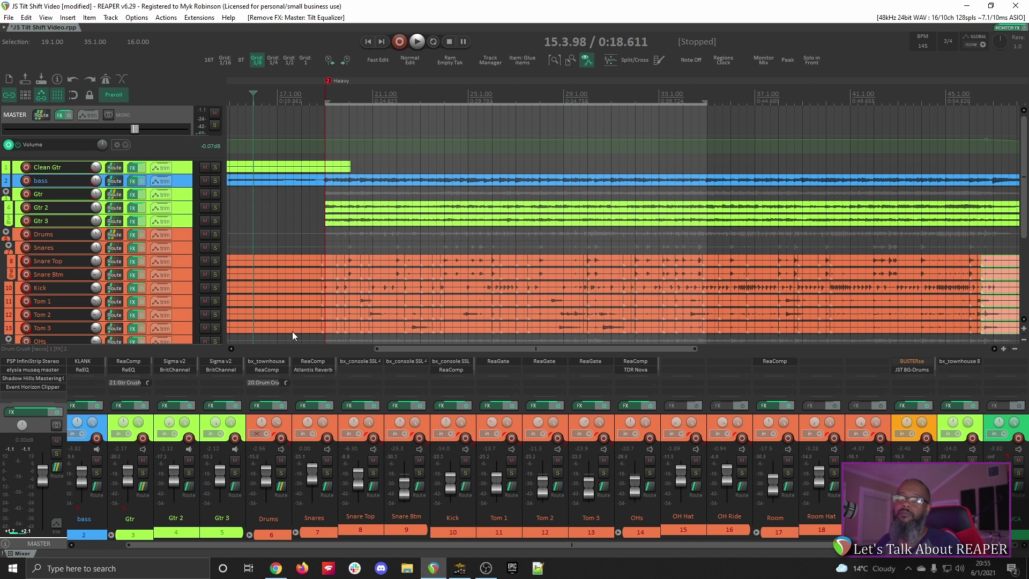
left_click(24, 414)
Step: Add JS: Tilt Equalizer to the master chain by searching 'tilt', and bypass JS: Event Horizon Clipper
left_click(30, 113)
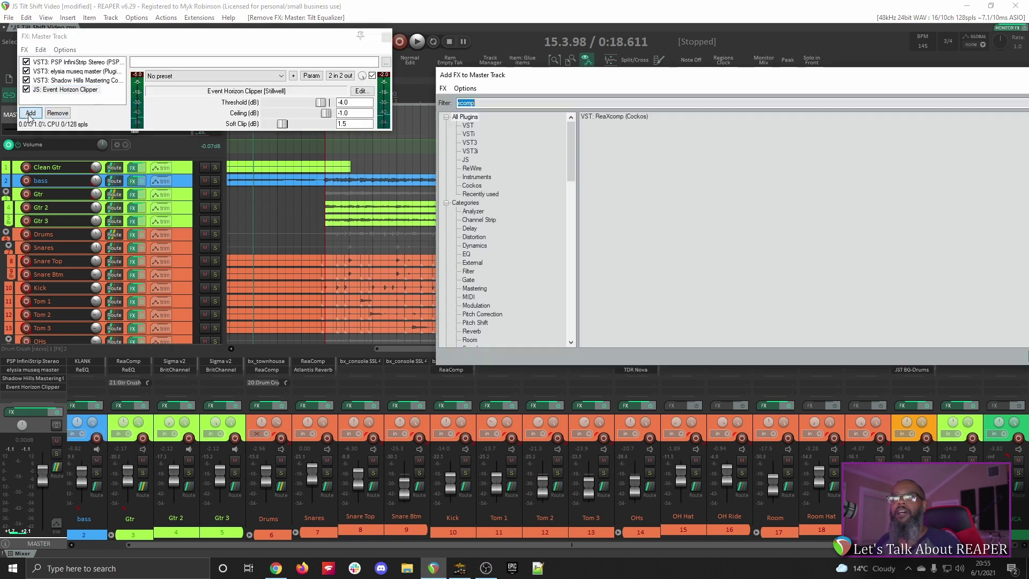
type("tilt")
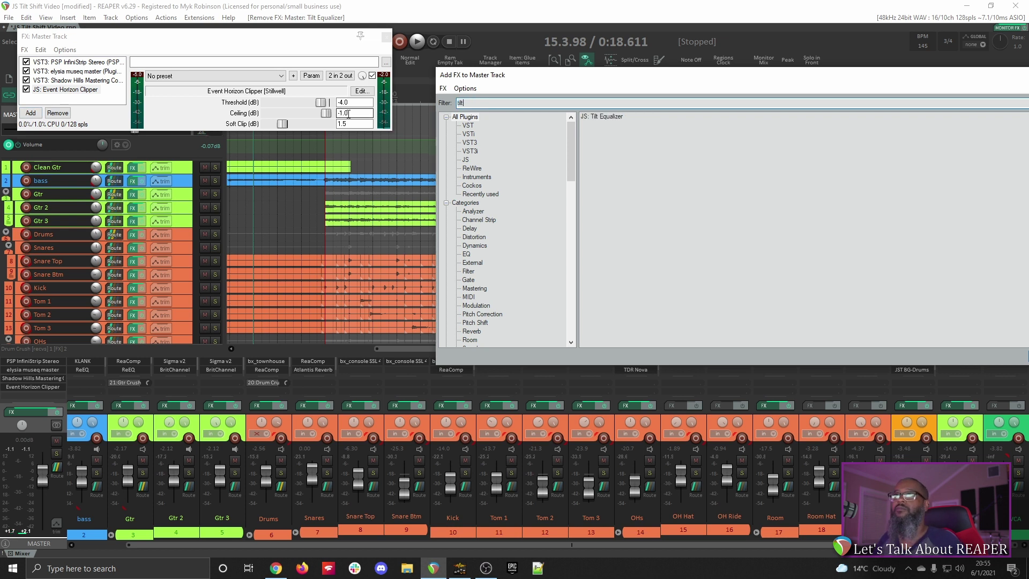
double_click(612, 117)
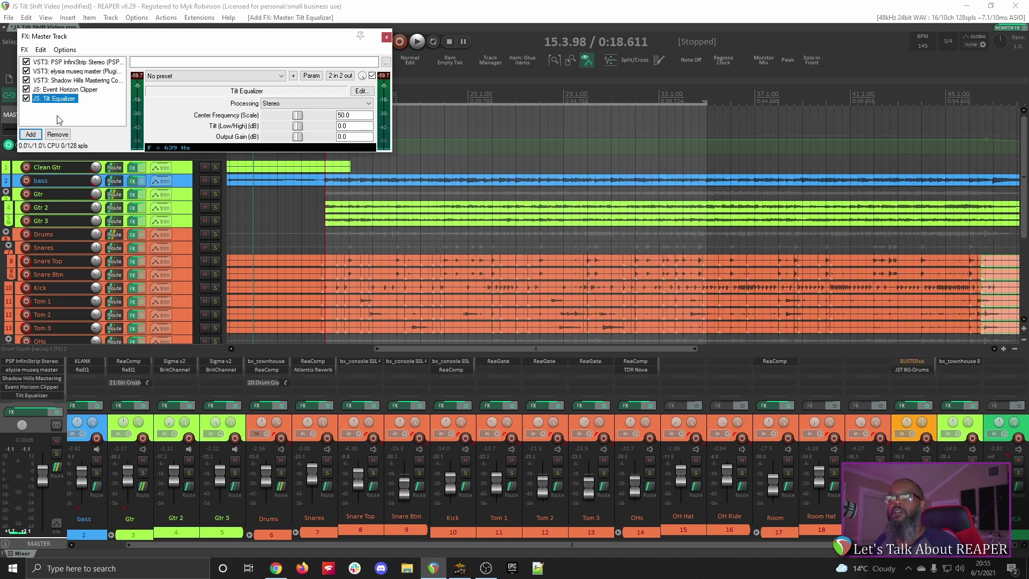
left_click(27, 90)
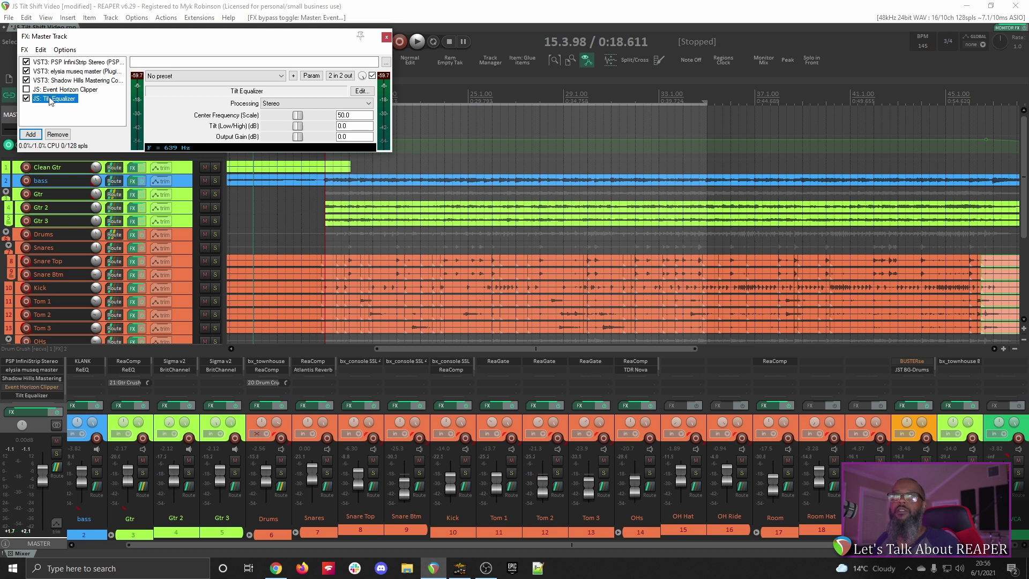
Step: Play the mix while nudging the Tilt (Low/High) slider above 0.0, then stop
left_click(168, 149)
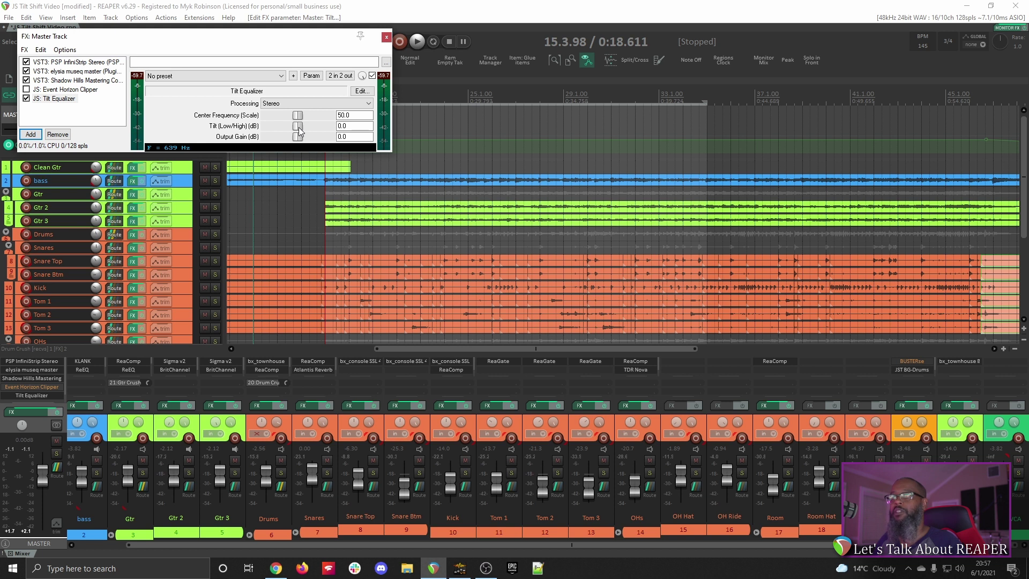
key("space")
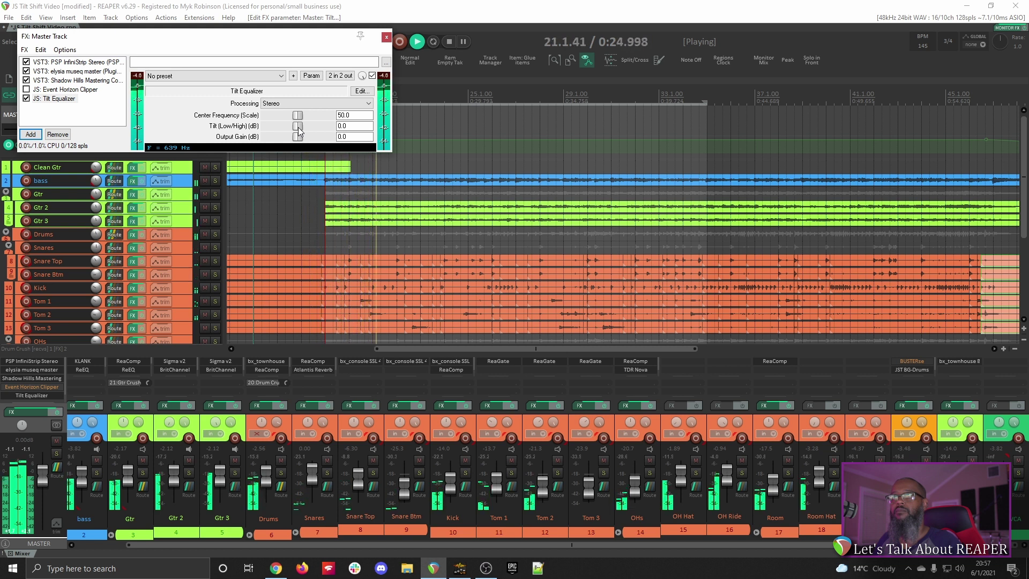
left_click_drag(298, 127, 304, 127)
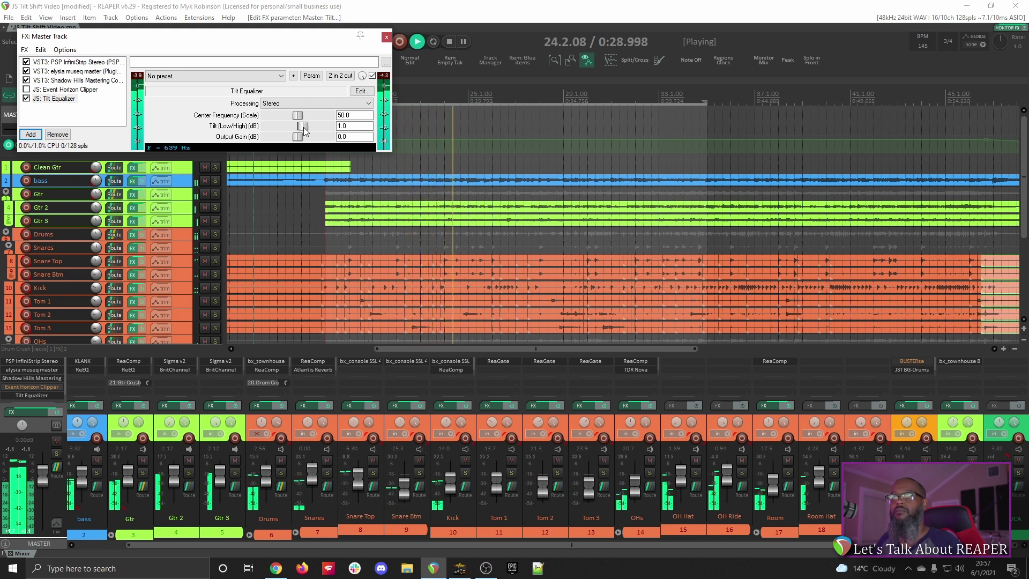
key("space")
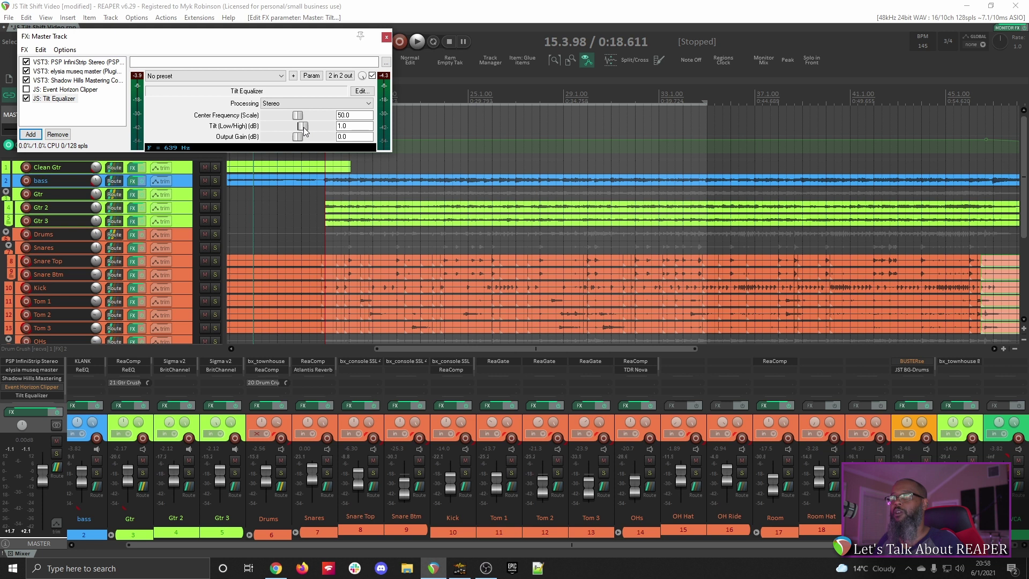
Step: Replay and wheel Tilt (Low/High) down to -1.85 dB by ear, then stop playback
key("space")
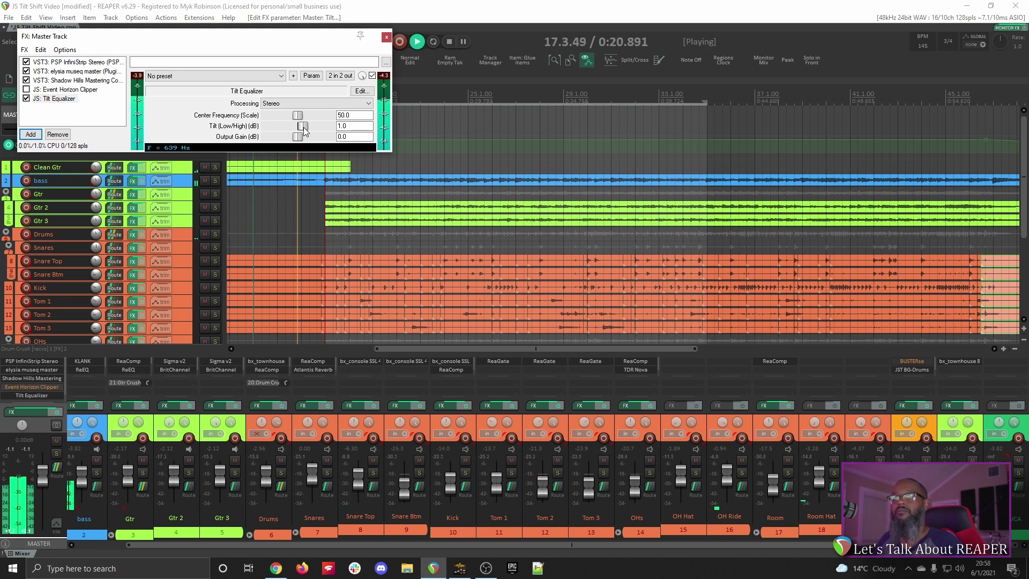
scroll(303, 129, "down", 3)
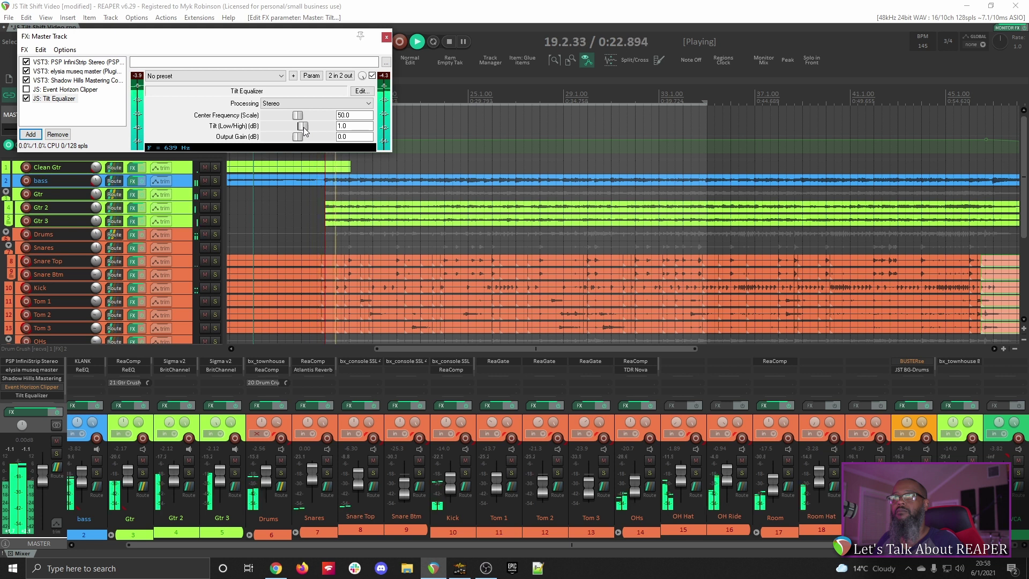
scroll(303, 127, "down", 3)
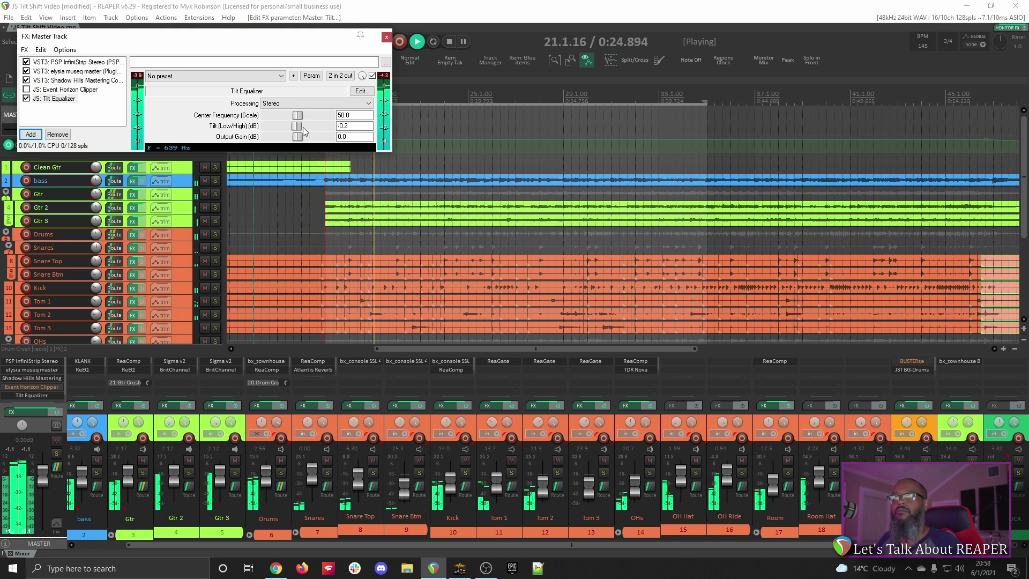
scroll(303, 127, "down", 2)
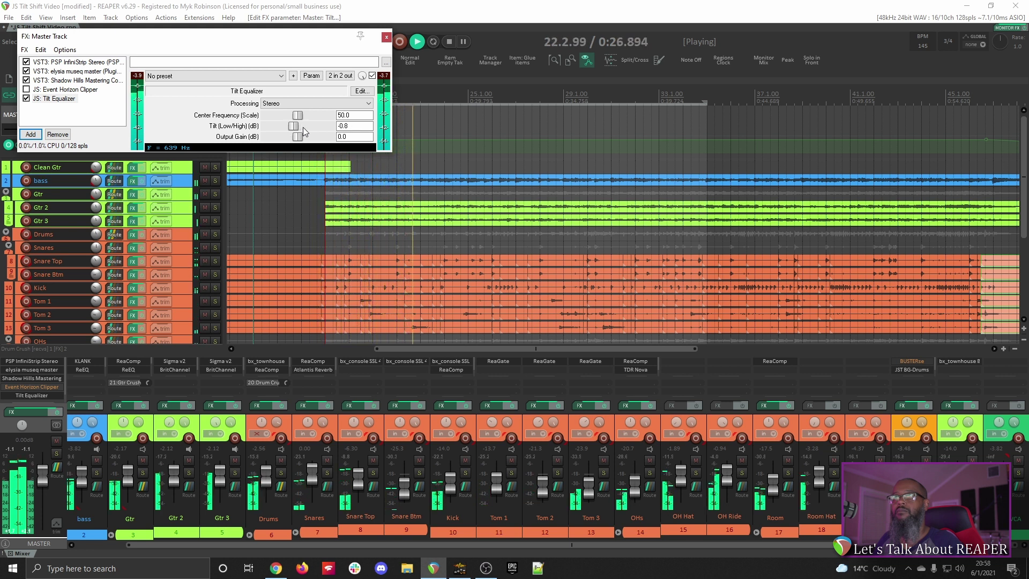
scroll(303, 128, "down", 2)
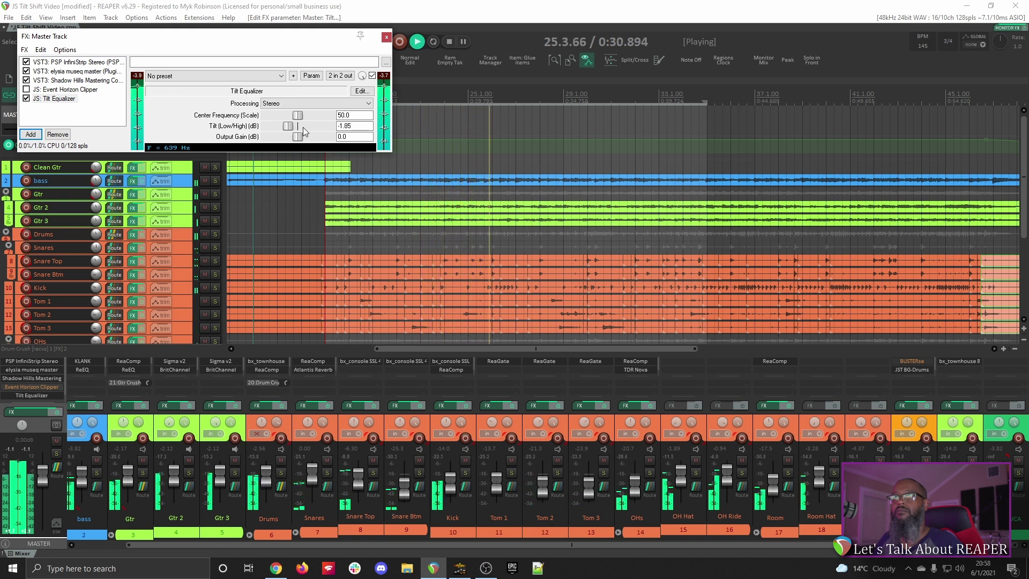
key("space")
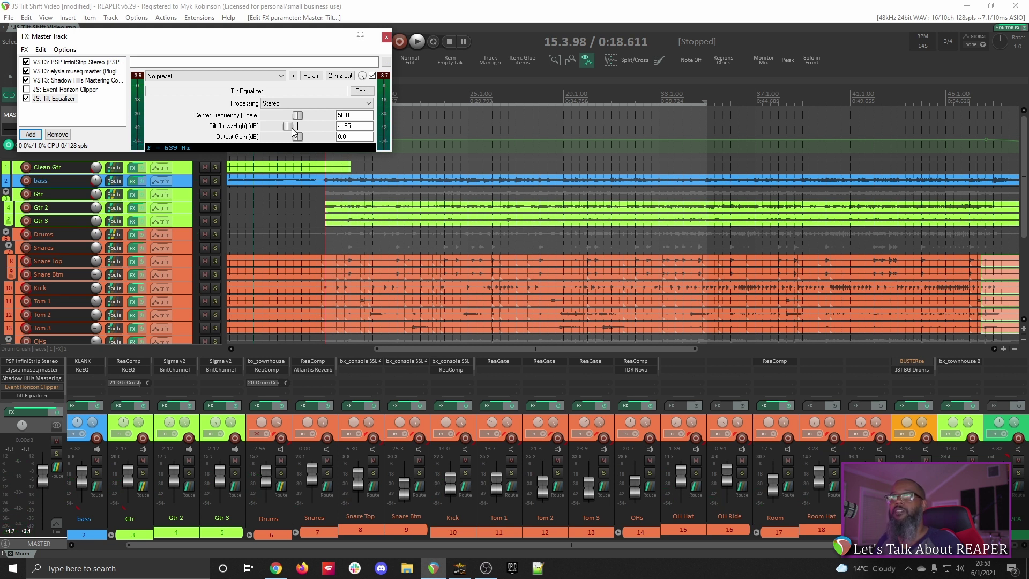
Step: Reset tilt to 0.0, play the mix, and try boosts and cuts before settling Tilt (Low/High) at 0.9 dB
double_click(292, 128)
key("space")
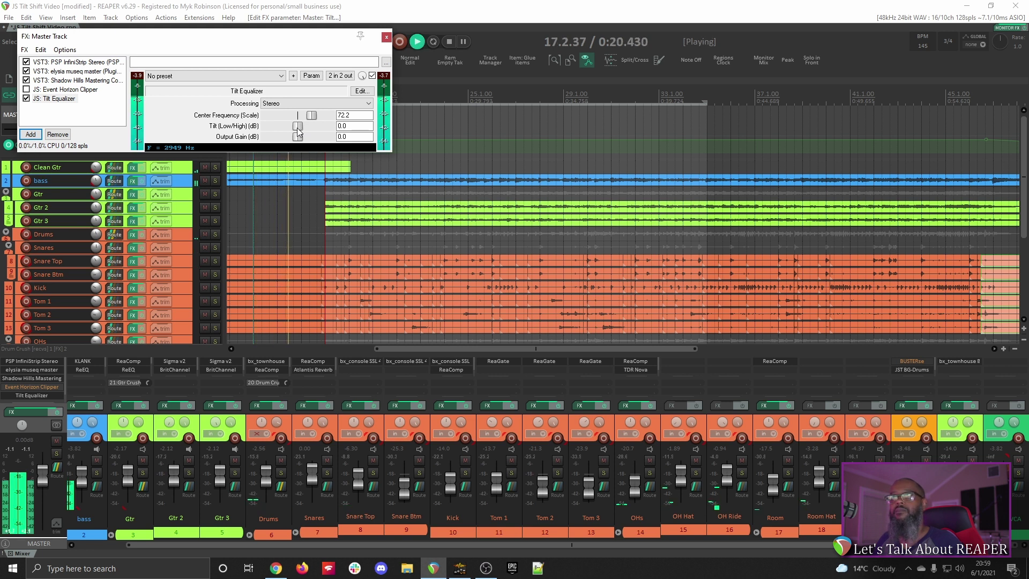
scroll(297, 128, "up", 3)
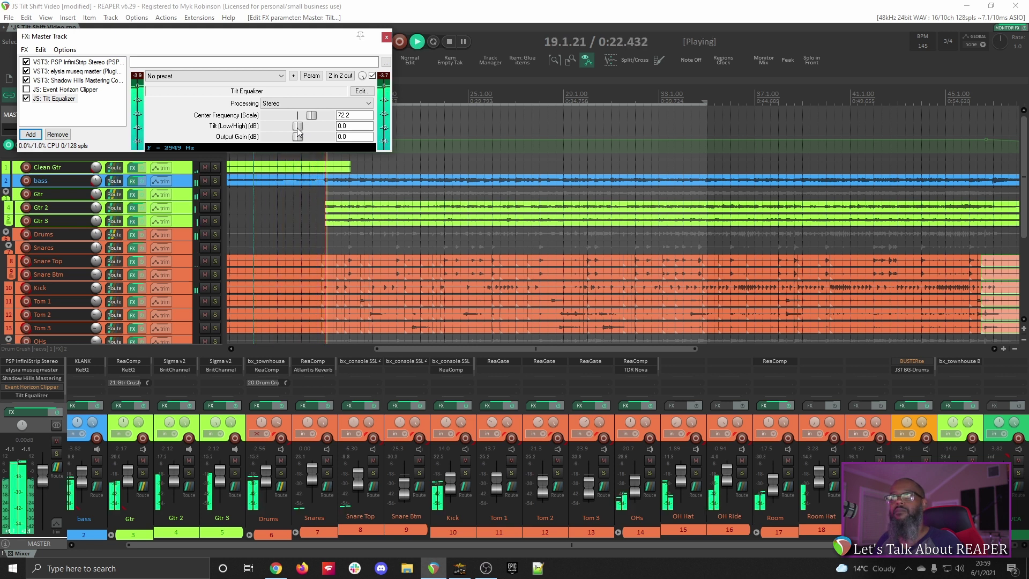
scroll(297, 128, "up", 3)
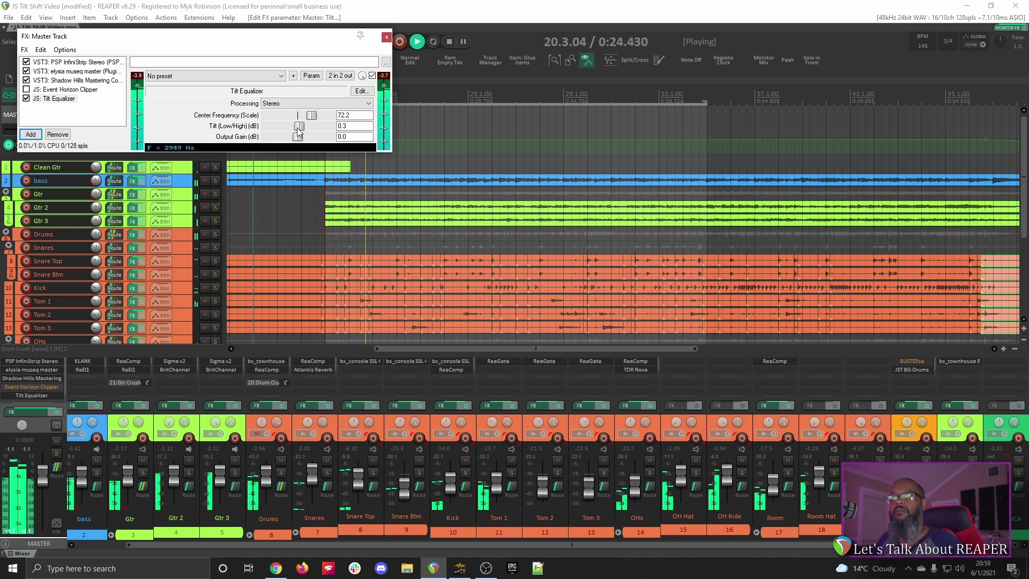
scroll(297, 127, "up", 3)
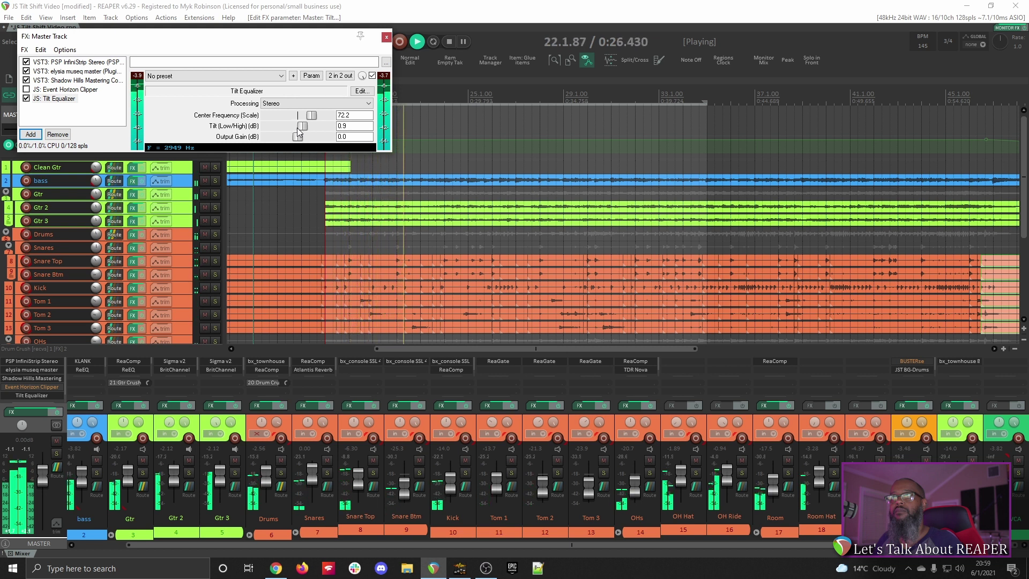
double_click(297, 127)
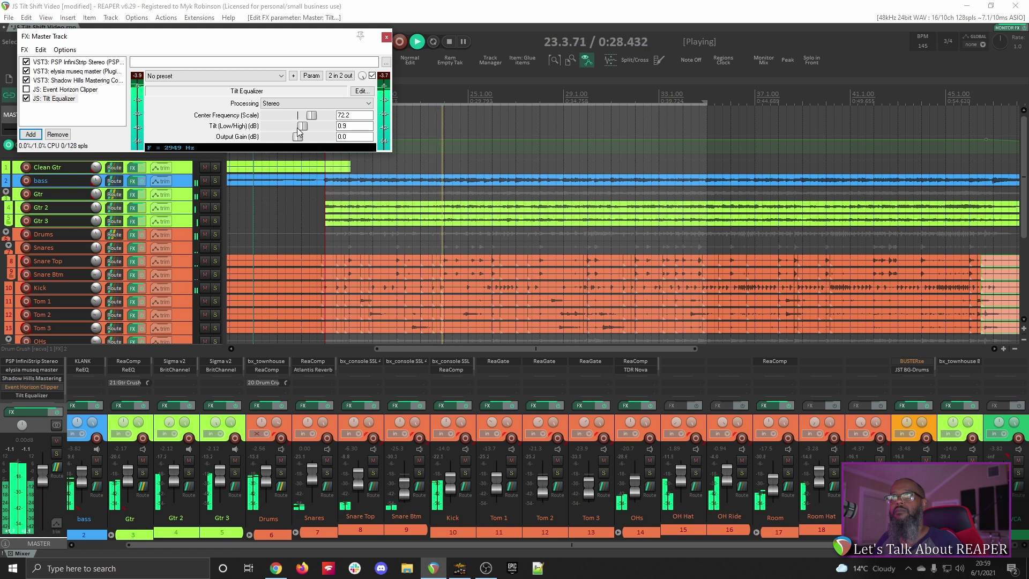
scroll(297, 128, "down", 9)
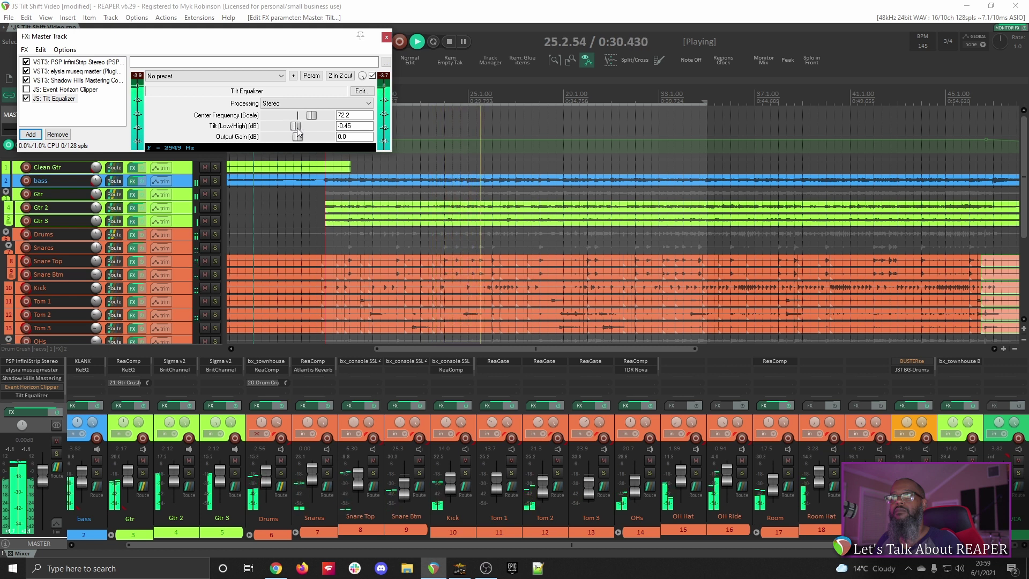
scroll(297, 128, "up", 7)
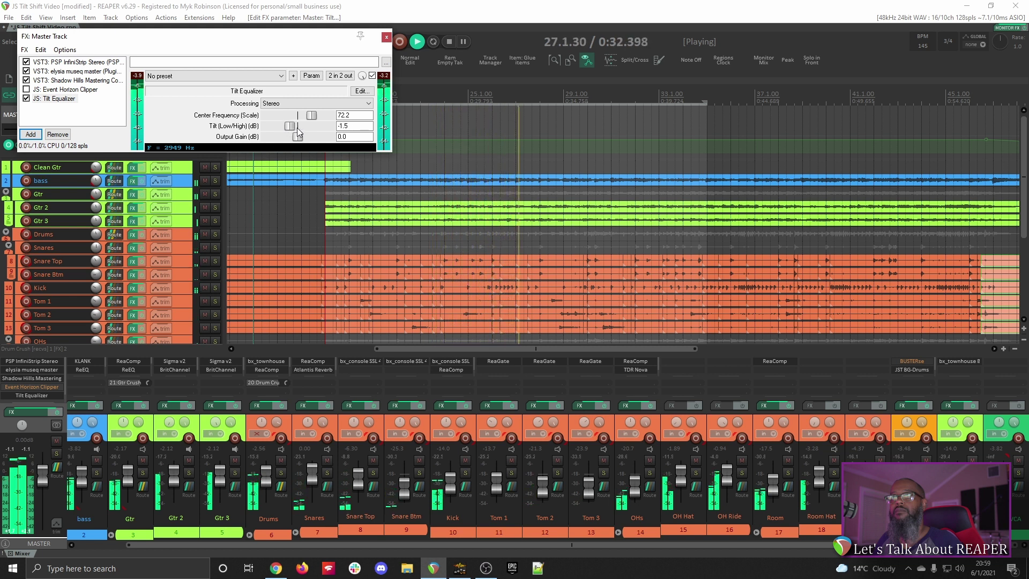
scroll(297, 127, "up", 8)
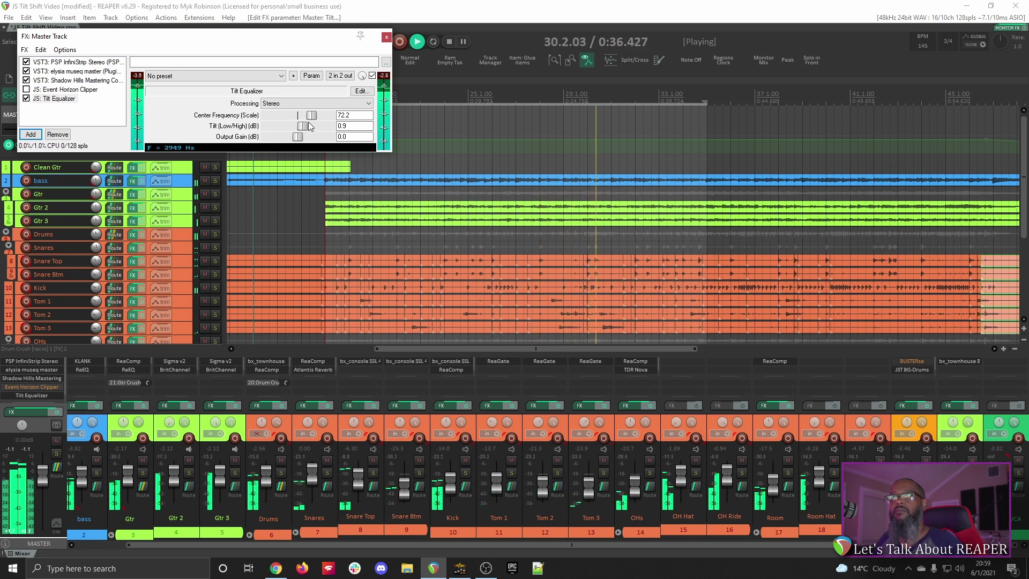
Step: Wheel the Tilt Equalizer's Center Frequency down from 72.2 to 41.8
scroll(310, 119, "down", 8)
scroll(310, 119, "down", 8)
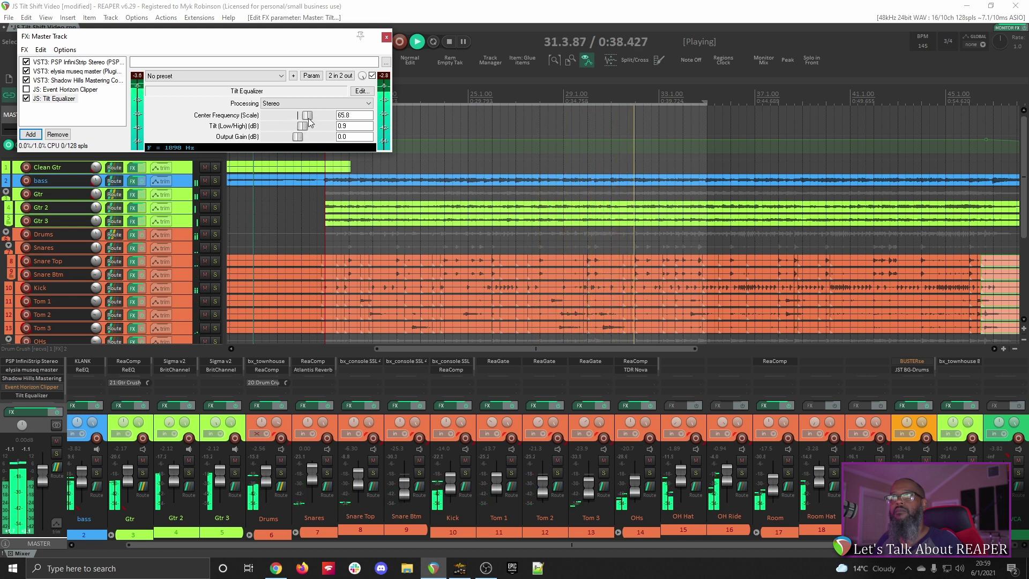
scroll(308, 118, "down", 8)
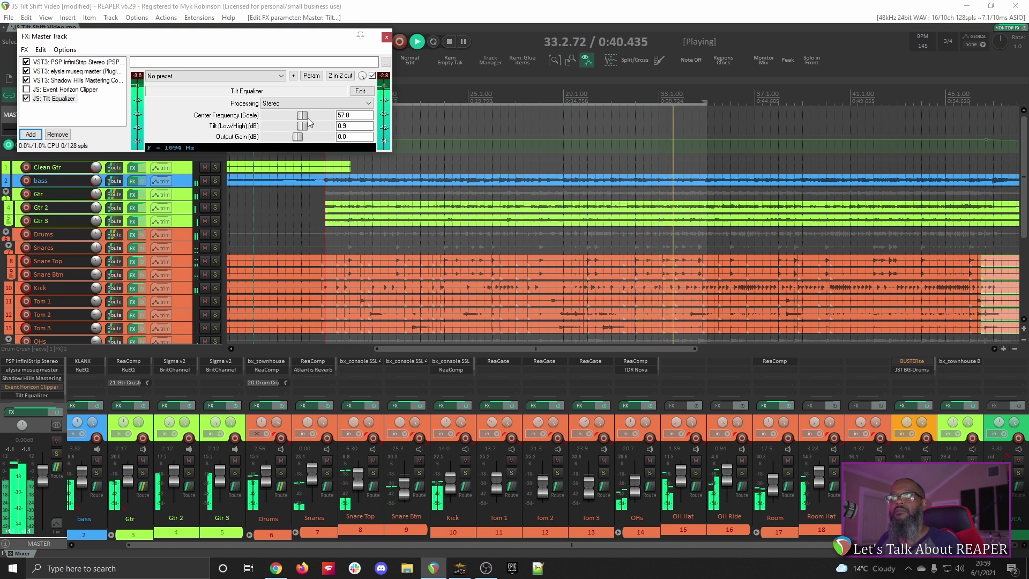
scroll(307, 118, "down", 8)
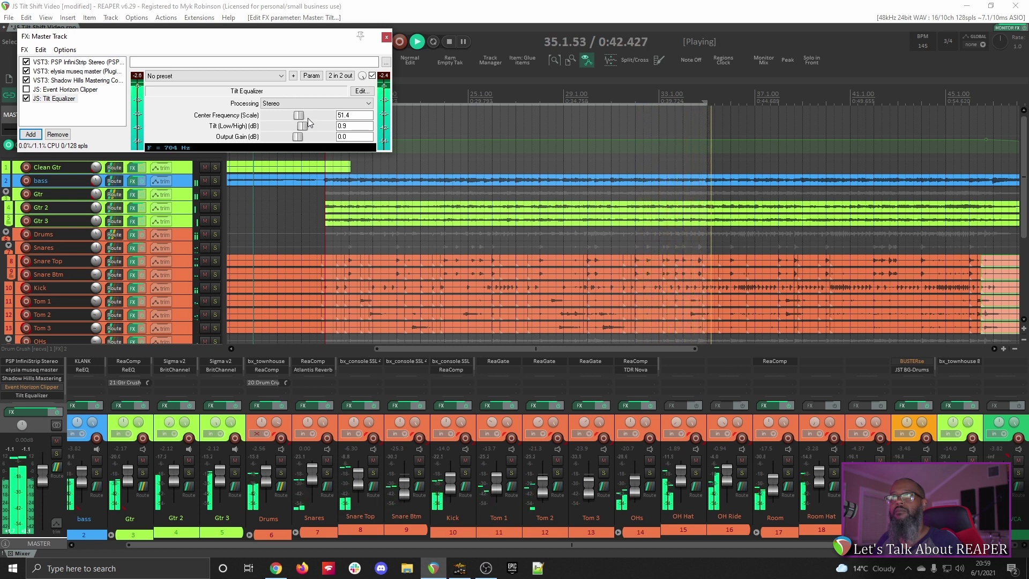
scroll(307, 118, "down", 6)
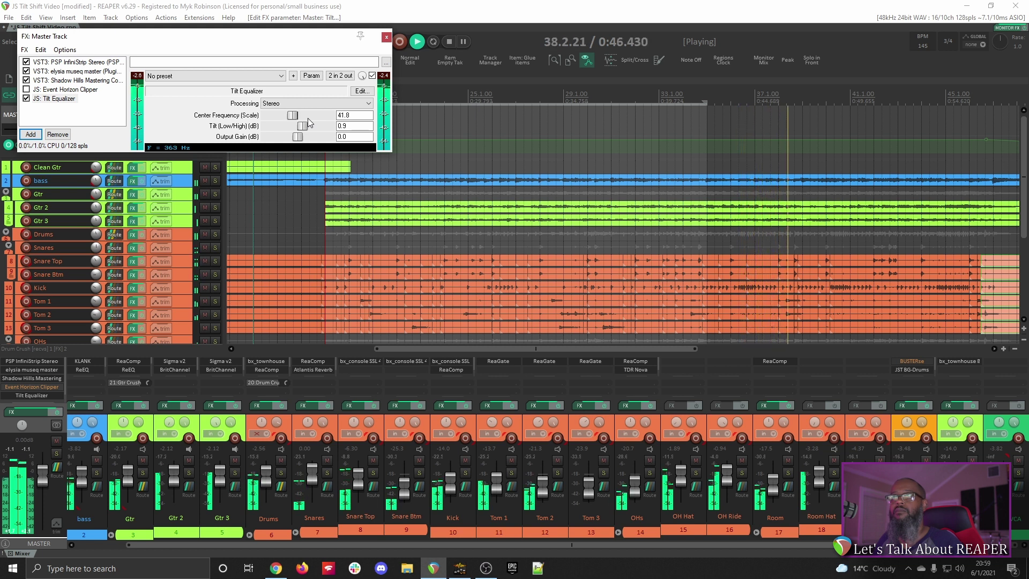
Step: Bring Center Frequency back up to 50.3 (about 653 Hz) with Tilt (Low/High) at 0.9 dB
left_click_drag(308, 119, 304, 127)
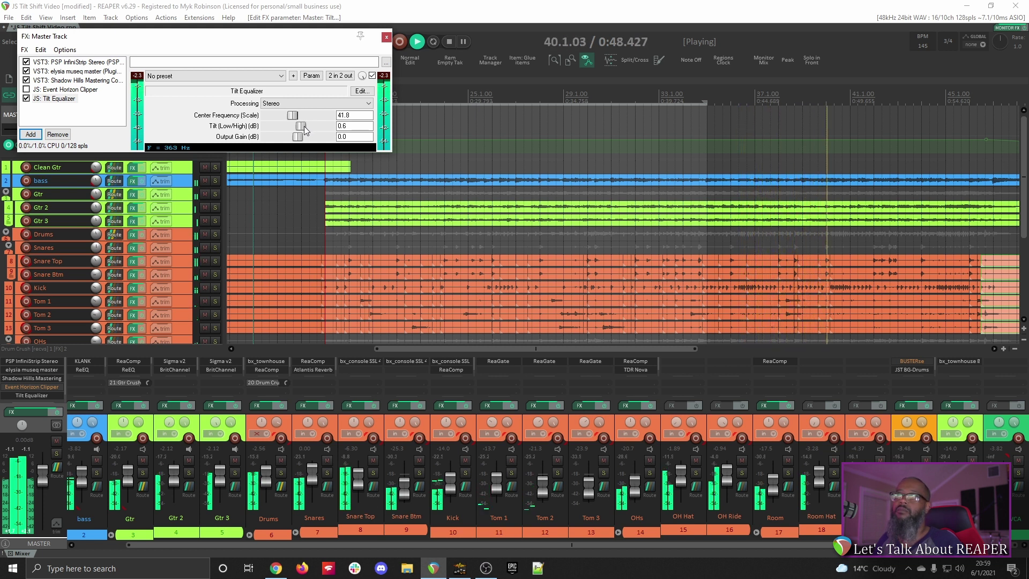
scroll(304, 126, "up", 3)
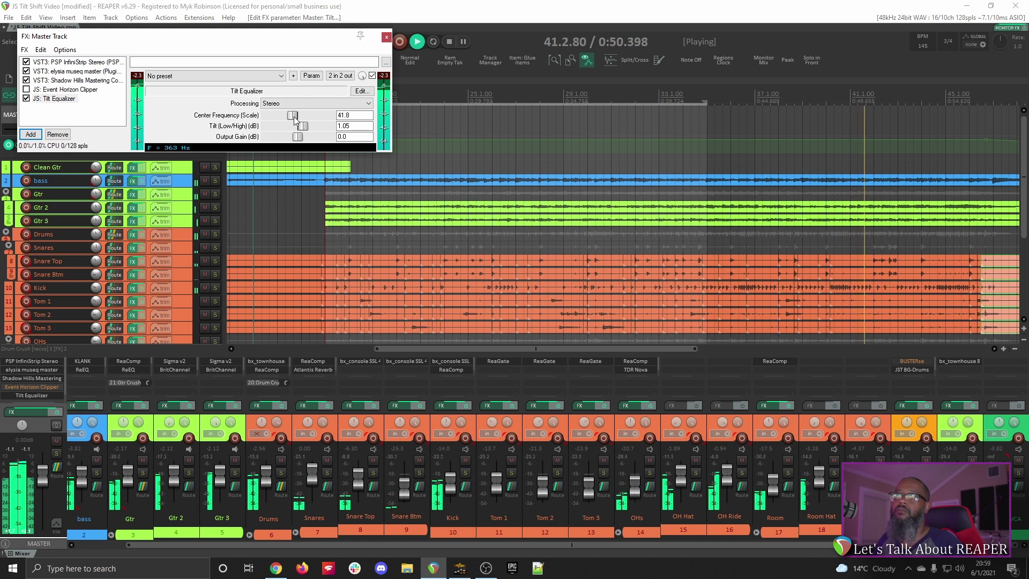
scroll(294, 119, "up", 4)
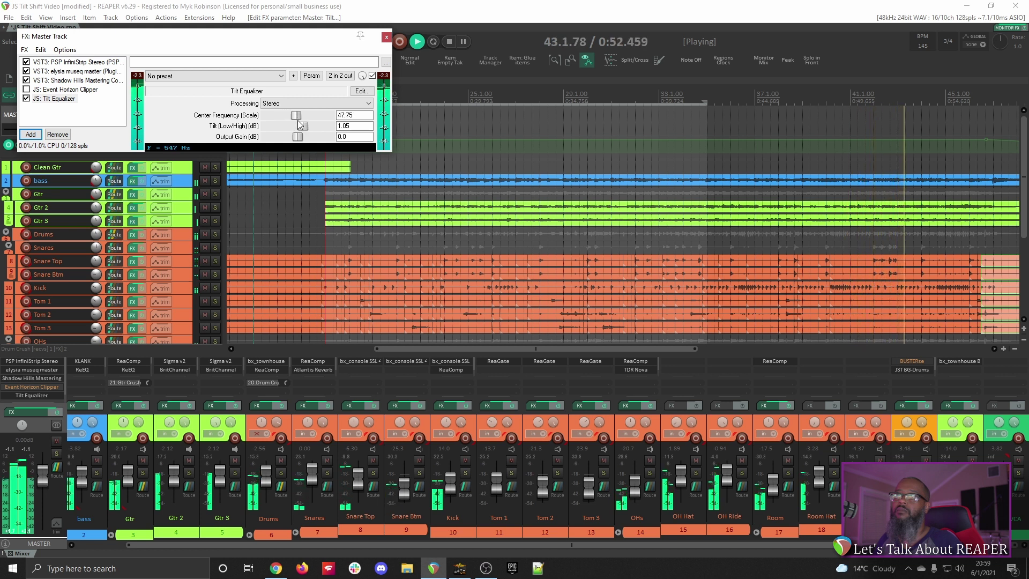
scroll(299, 121, "up", 2)
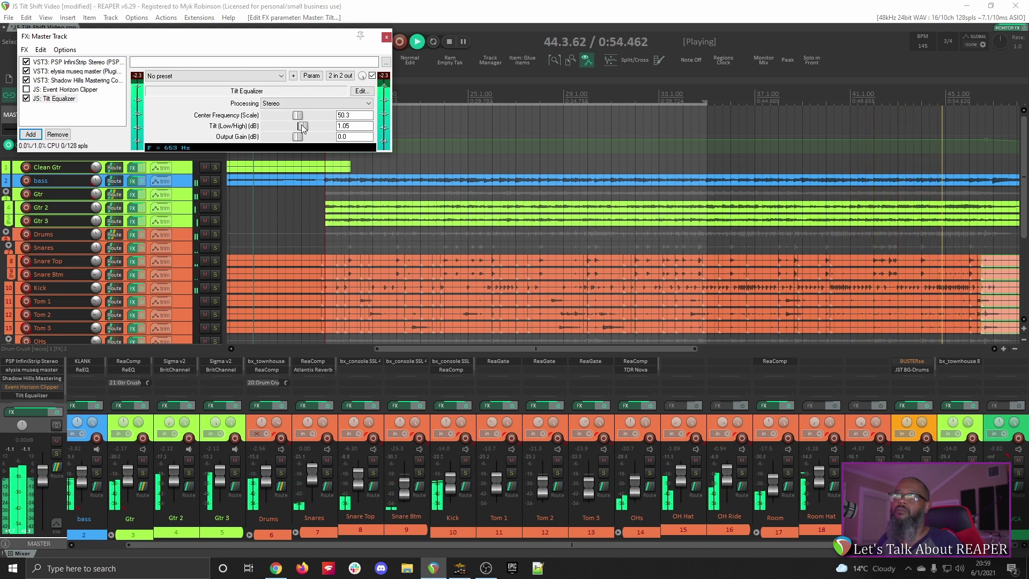
scroll(305, 126, "down", 1)
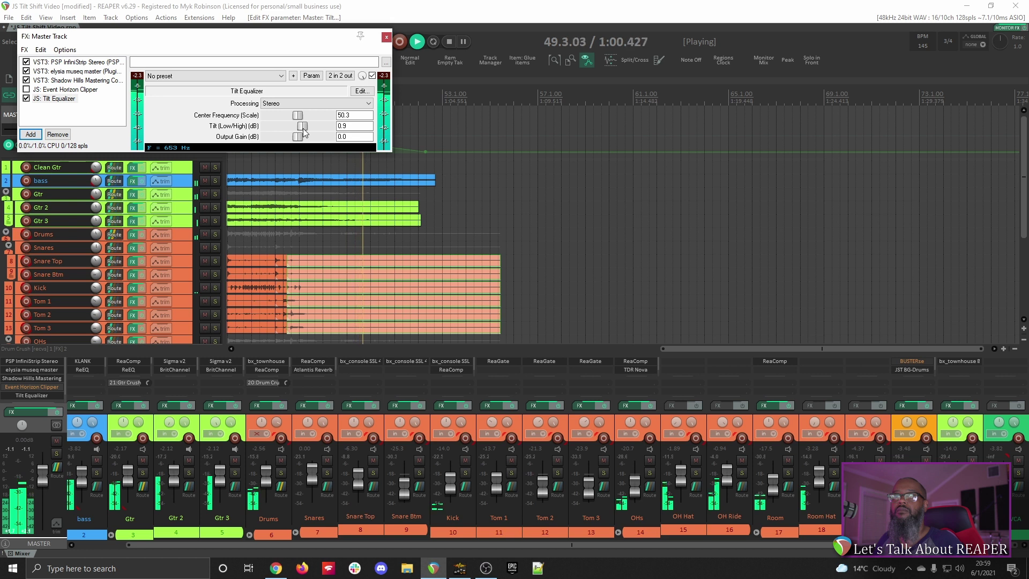
Step: Stop playback with the master Tilt Equalizer at Center Frequency 50.3 and Tilt 0.9 dB
key("space")
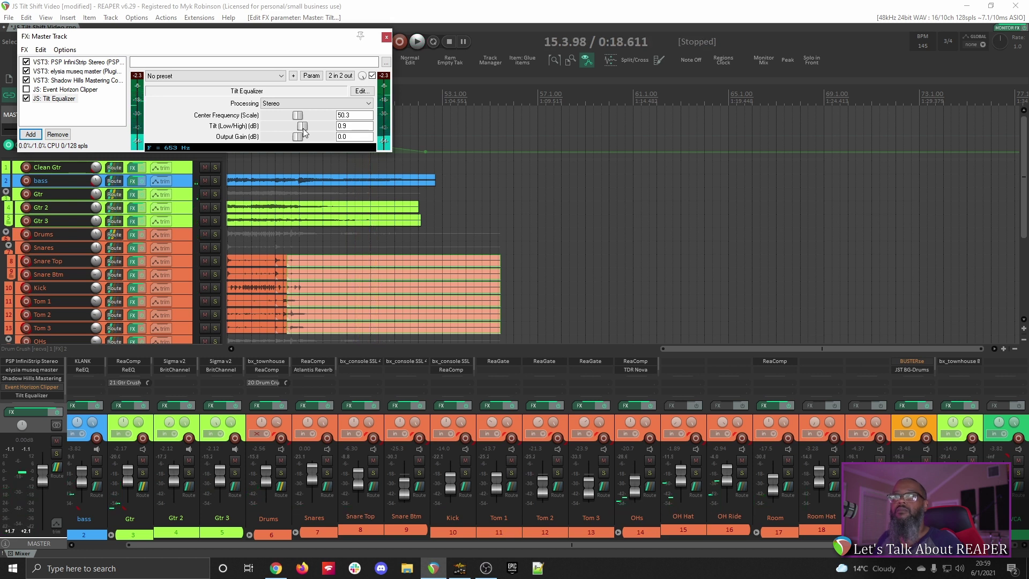